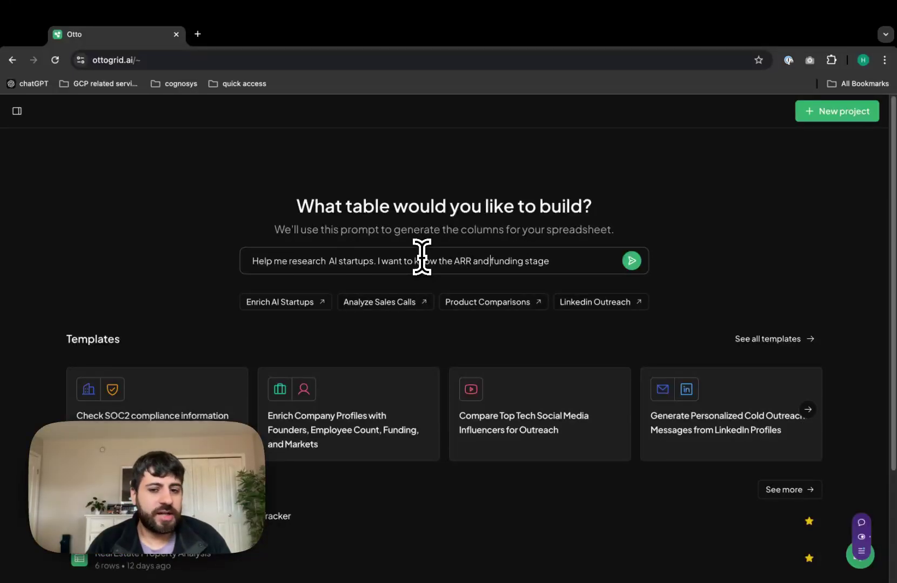
Step: Generate a table from the prompt "Help me research AI startups. I want to know the ARR and funding stage"
{"action": "key", "text": "super+Right"}
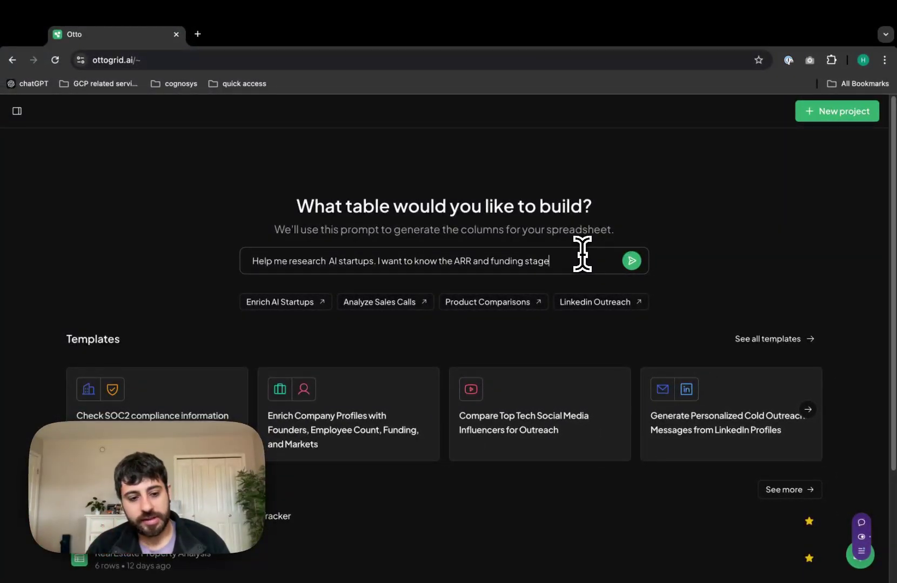
{"action": "left_click", "coordinate": [631, 262]}
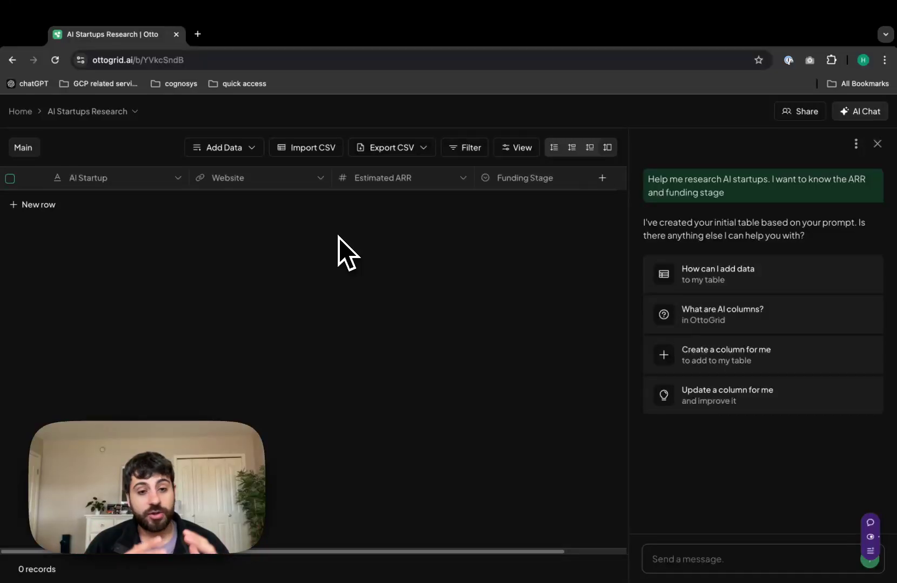
Step: Ask the AI chat "What do I do now after I created my table?" and read through its suggested steps
{"action": "left_click", "coordinate": [695, 559]}
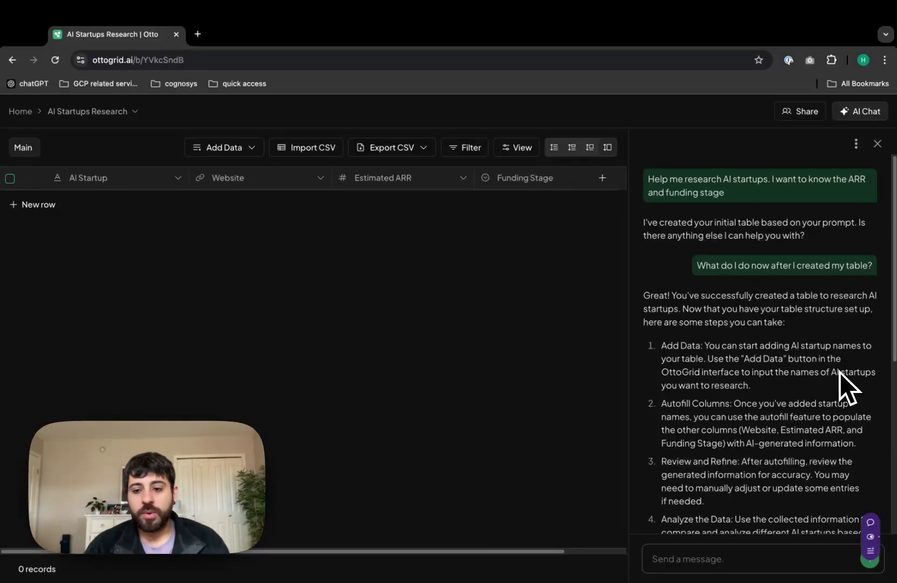
{"action": "scroll", "coordinate": [842, 385], "scroll_direction": "down", "scroll_amount": 3}
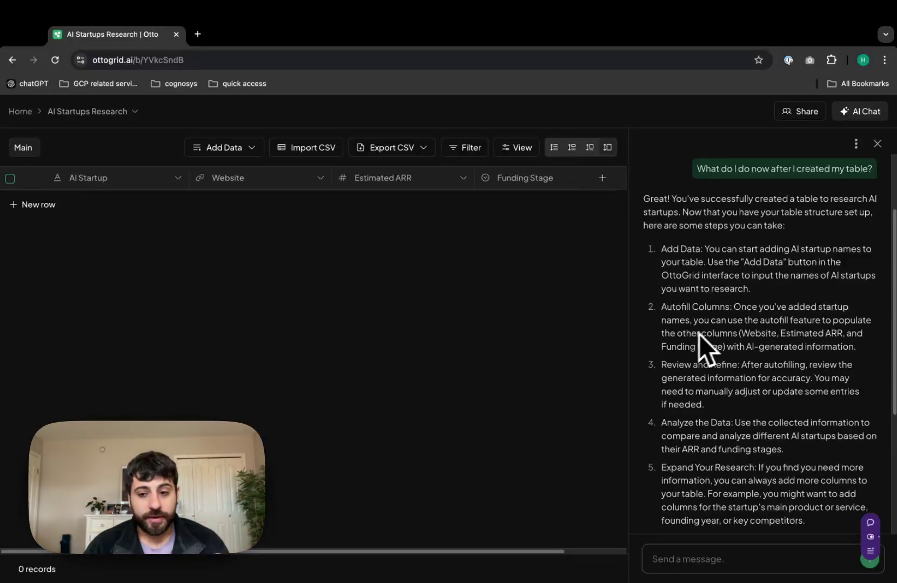
{"action": "scroll", "coordinate": [702, 341], "scroll_direction": "down", "scroll_amount": 2}
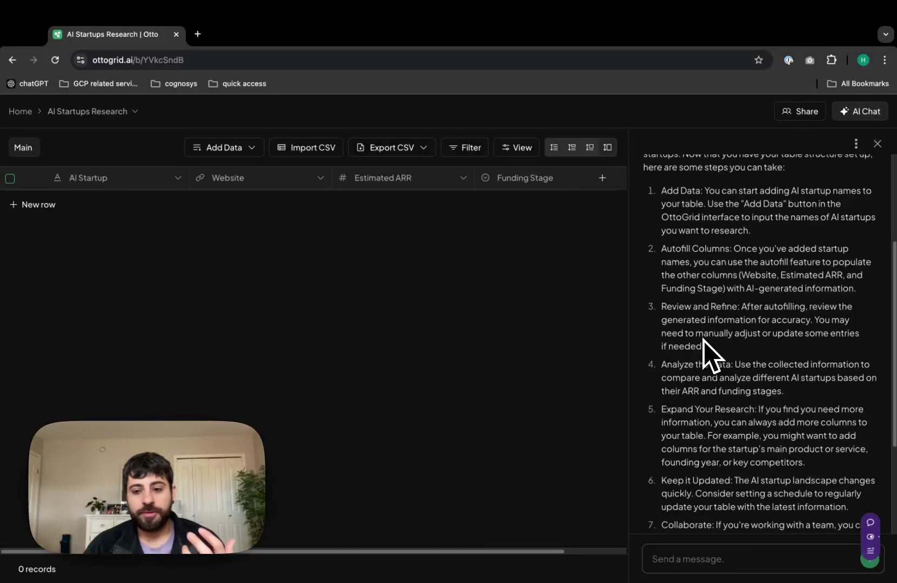
{"action": "scroll", "coordinate": [702, 379], "scroll_direction": "down", "scroll_amount": 5}
{"action": "scroll", "coordinate": [709, 406], "scroll_direction": "down", "scroll_amount": 1}
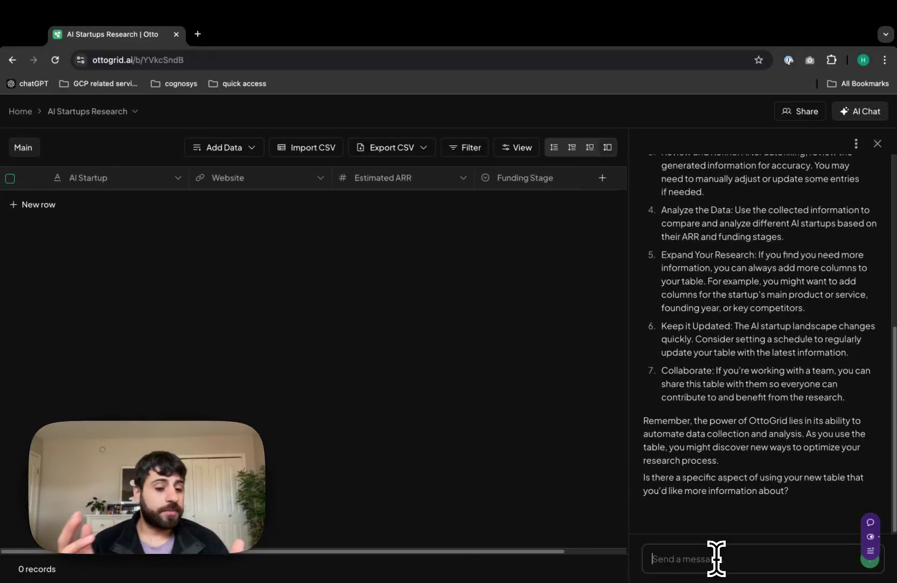
Step: Ask the AI chat for ideas to improve the table as a VC evaluating start ups for investment, and review the proposed columns
{"action": "left_click", "coordinate": [717, 559]}
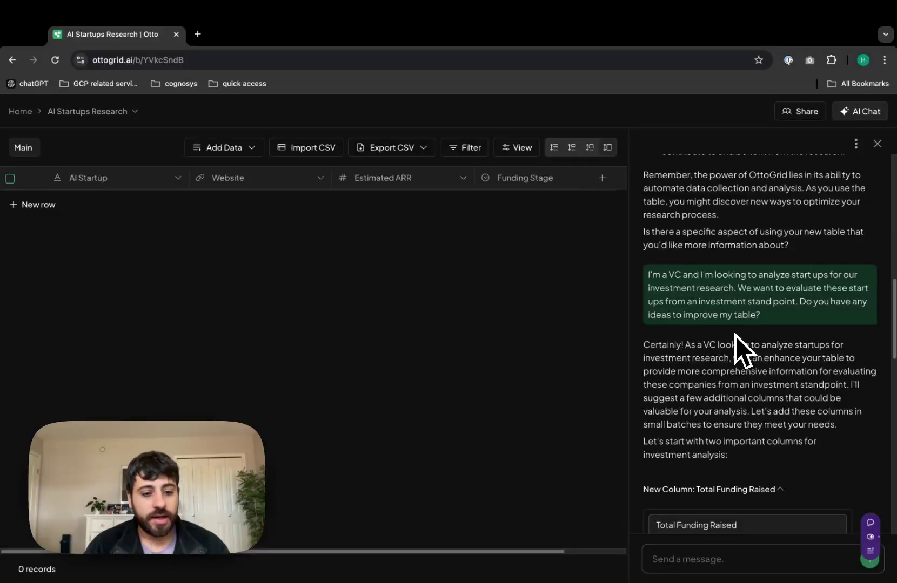
{"action": "scroll", "coordinate": [744, 350], "scroll_direction": "down", "scroll_amount": 1}
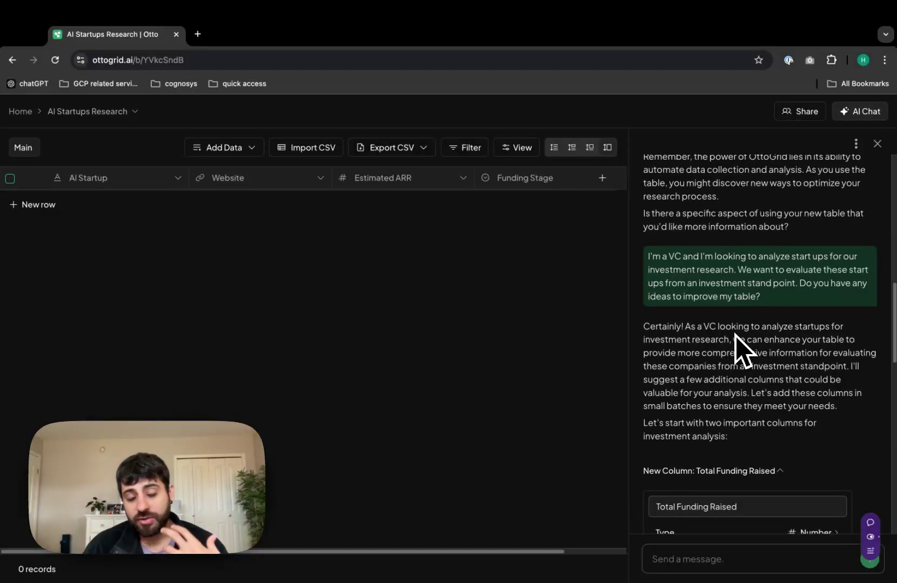
{"action": "scroll", "coordinate": [744, 350], "scroll_direction": "down", "scroll_amount": 1}
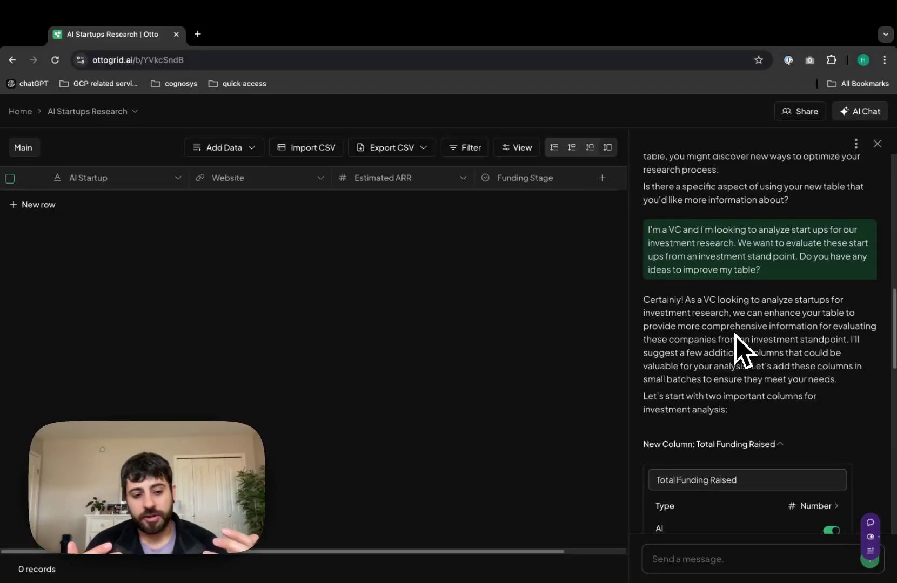
{"action": "scroll", "coordinate": [735, 334], "scroll_direction": "down", "scroll_amount": 5}
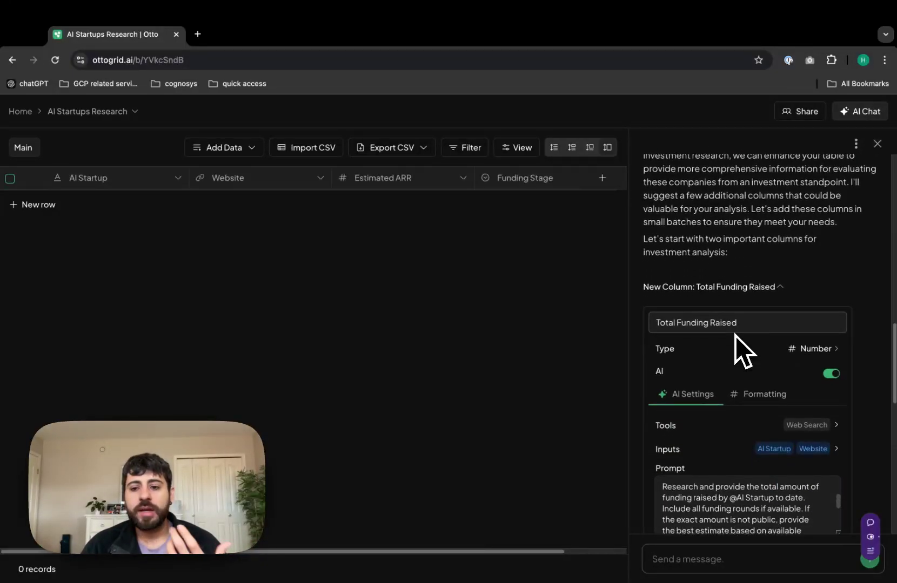
{"action": "scroll", "coordinate": [767, 296], "scroll_direction": "down", "scroll_amount": 2}
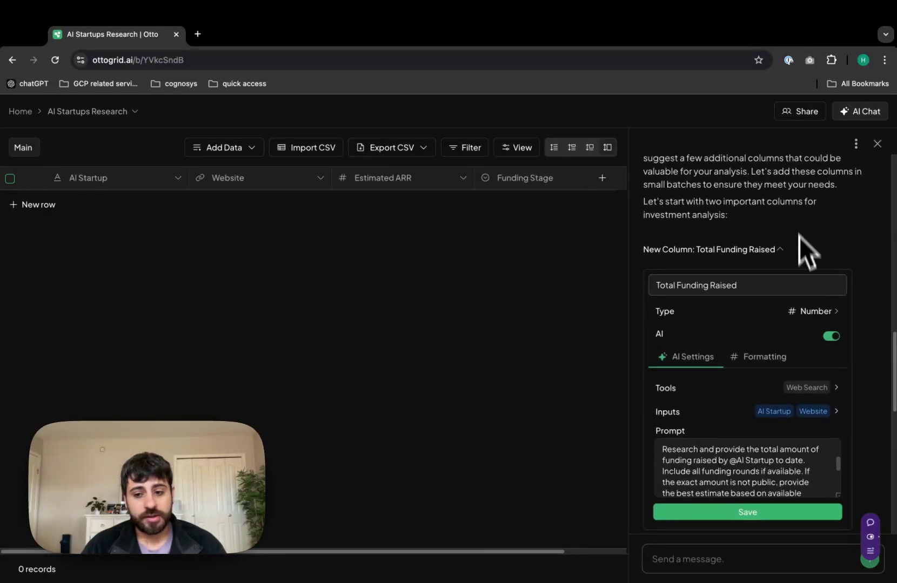
{"action": "scroll", "coordinate": [797, 227], "scroll_direction": "down", "scroll_amount": 1}
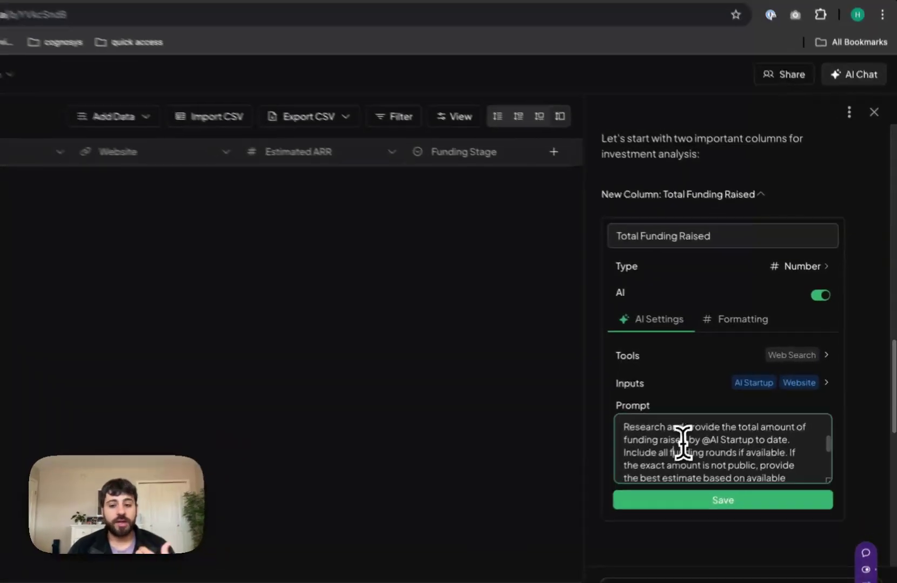
Step: Check the prompt of the proposed Total Funding Raised column, save the column to the table and collapse its settings
{"action": "left_click_drag", "start_coordinate": [674, 452], "coordinate": [753, 477]}
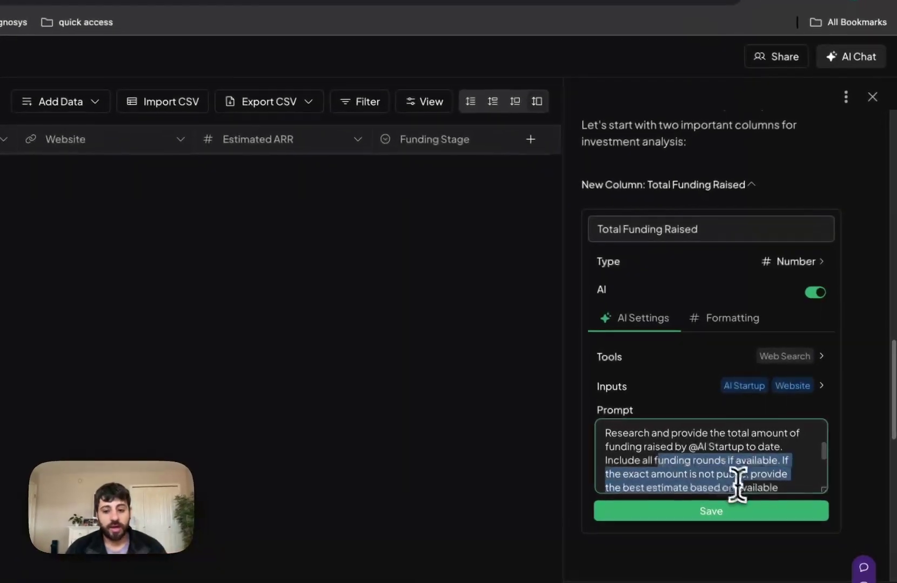
{"action": "left_click", "coordinate": [763, 476]}
{"action": "scroll", "coordinate": [765, 473], "scroll_direction": "down", "scroll_amount": 1}
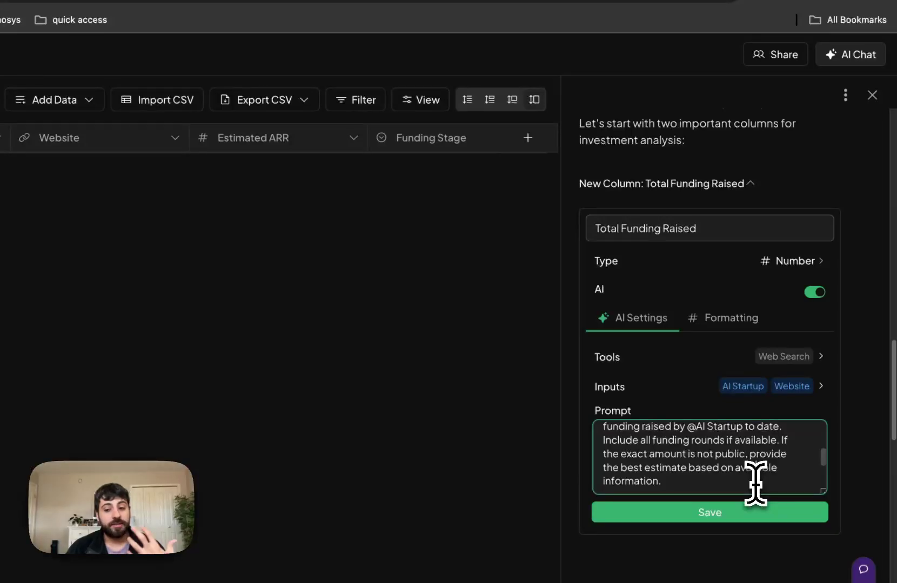
{"action": "left_click", "coordinate": [736, 514]}
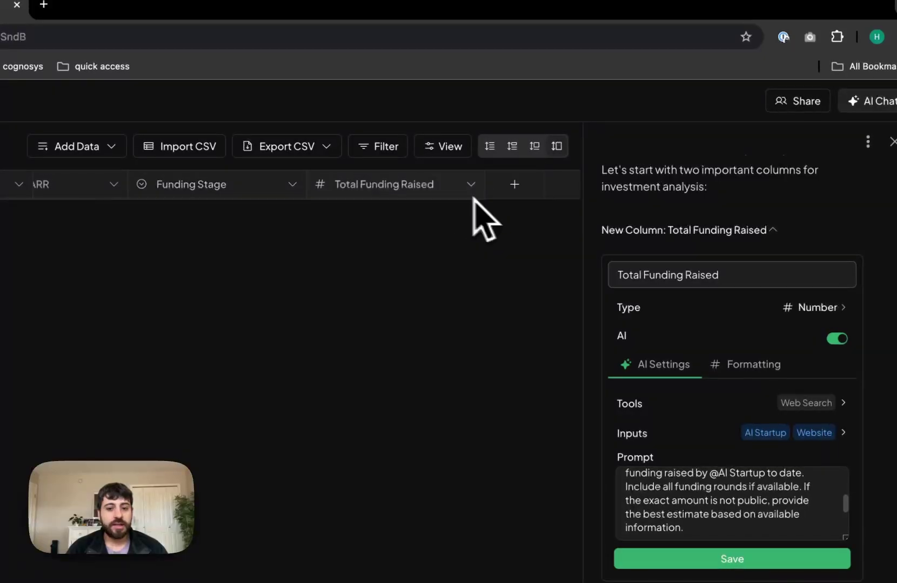
{"action": "left_click", "coordinate": [772, 237]}
Step: Save the proposed Key Investors column to the table and collapse its settings
{"action": "scroll", "coordinate": [790, 273], "scroll_direction": "down", "scroll_amount": 1}
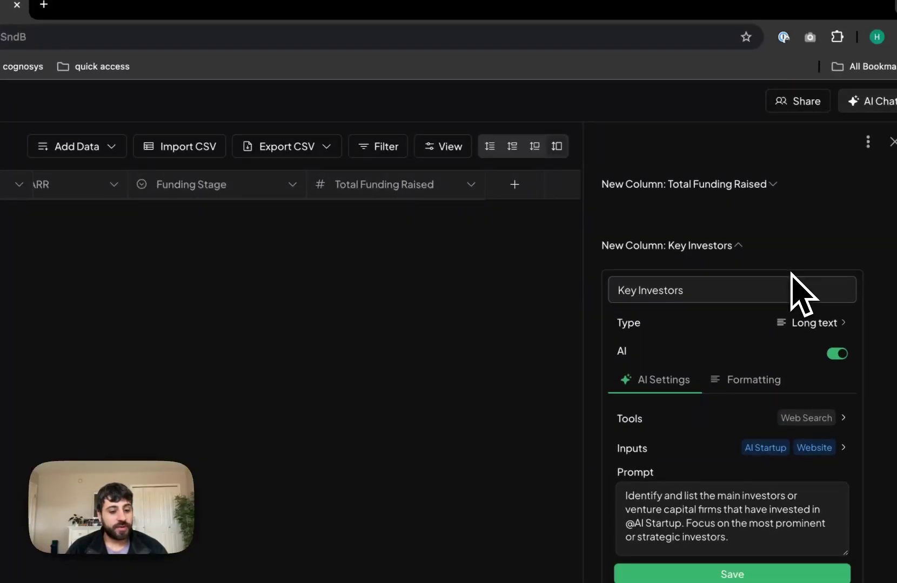
{"action": "scroll", "coordinate": [790, 273], "scroll_direction": "down", "scroll_amount": 1}
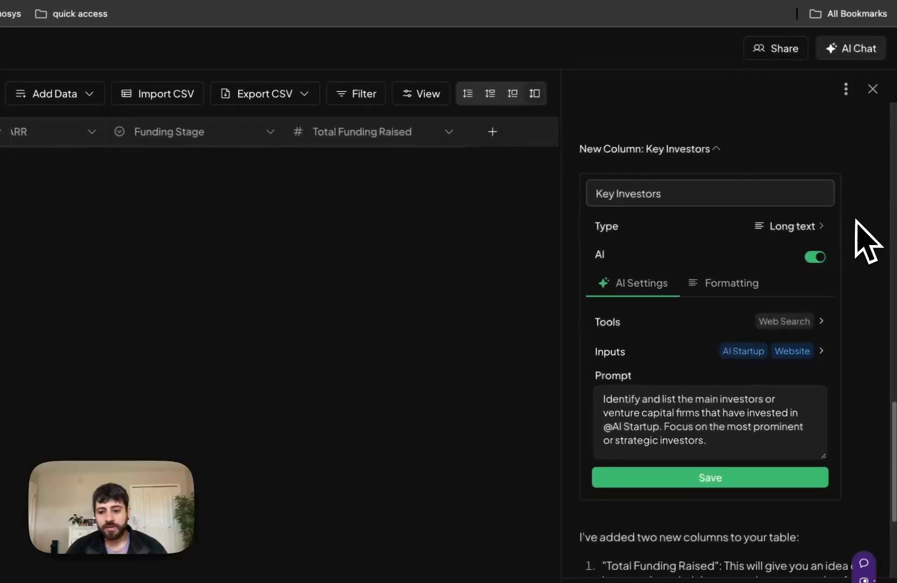
{"action": "left_click", "coordinate": [737, 484]}
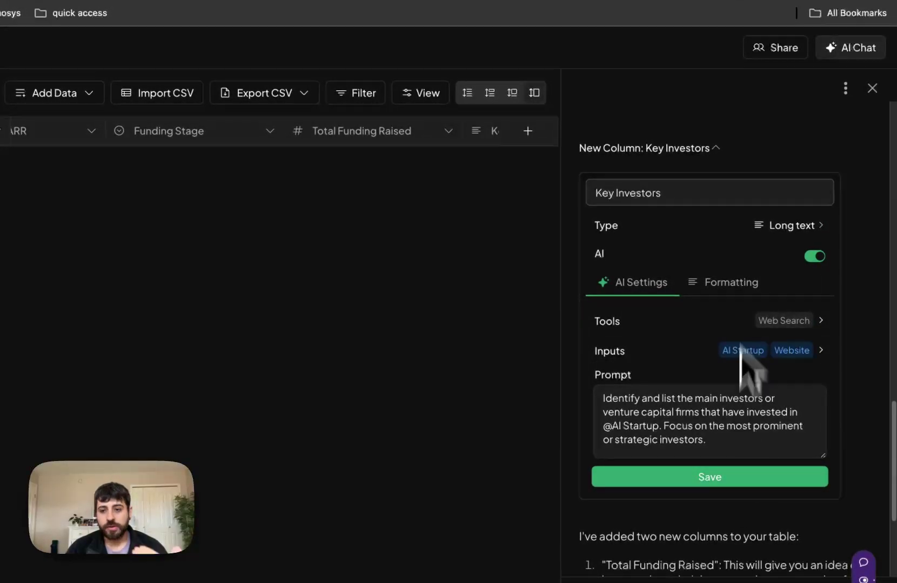
{"action": "left_click", "coordinate": [716, 148]}
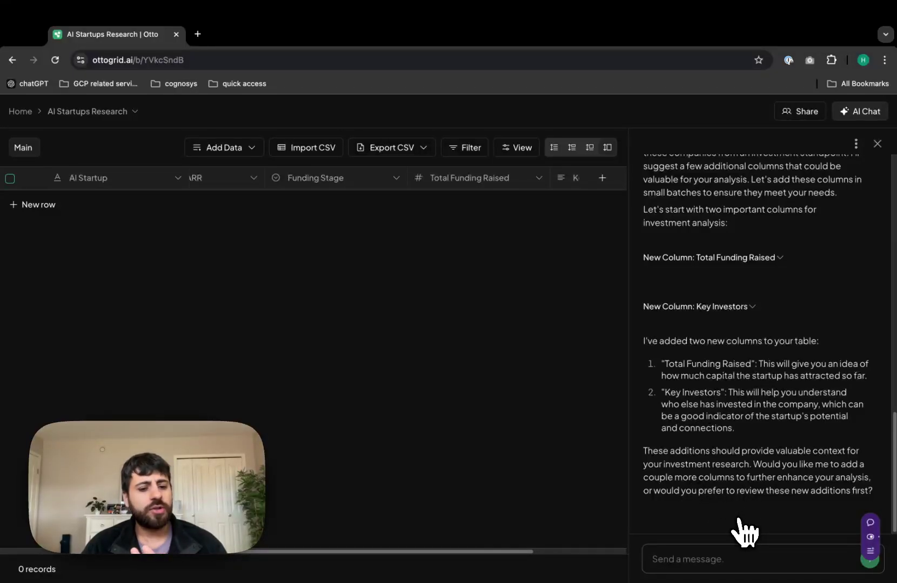
Step: Reply "Yes please" to the AI chat's offer of a couple more columns
{"action": "left_click", "coordinate": [727, 561]}
{"action": "type", "text": "Yes please"}
{"action": "key", "text": "Return"}
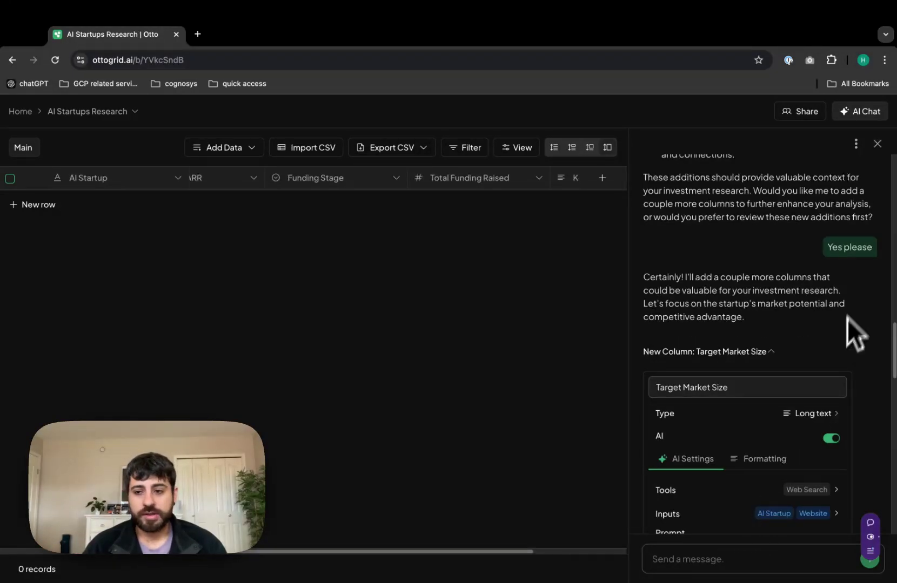
Step: Add the proposed Target Market Size column to the table and collapse the Target Market Size and Competitive Advantage proposals
{"action": "scroll", "coordinate": [837, 314], "scroll_direction": "down", "scroll_amount": 1}
{"action": "scroll", "coordinate": [835, 323], "scroll_direction": "down", "scroll_amount": 1}
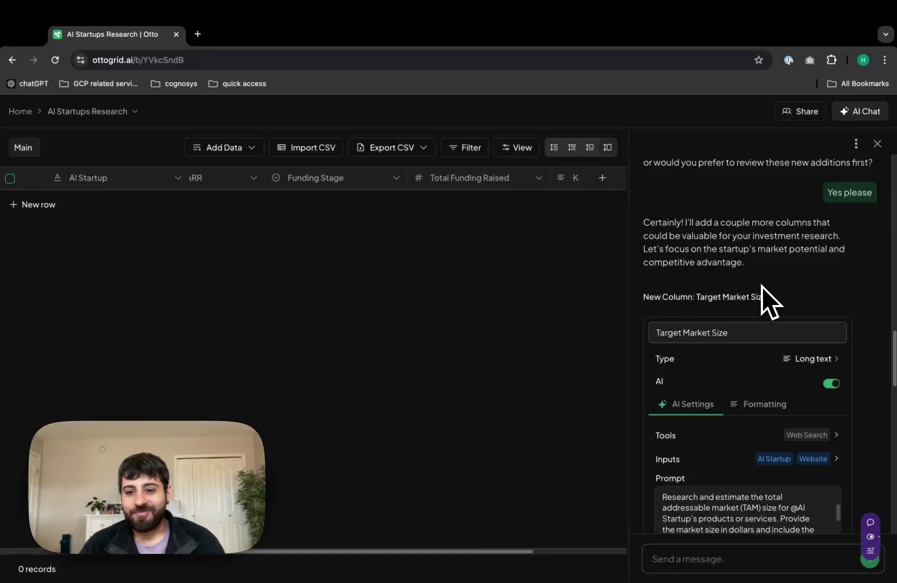
{"action": "scroll", "coordinate": [760, 292], "scroll_direction": "down", "scroll_amount": 1}
{"action": "scroll", "coordinate": [759, 288], "scroll_direction": "down", "scroll_amount": 2}
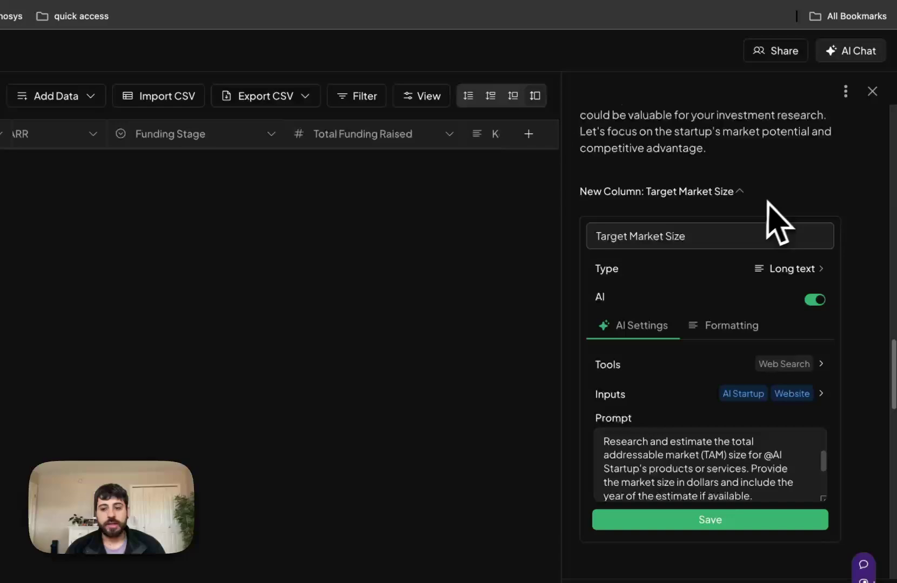
{"action": "left_click", "coordinate": [766, 219]}
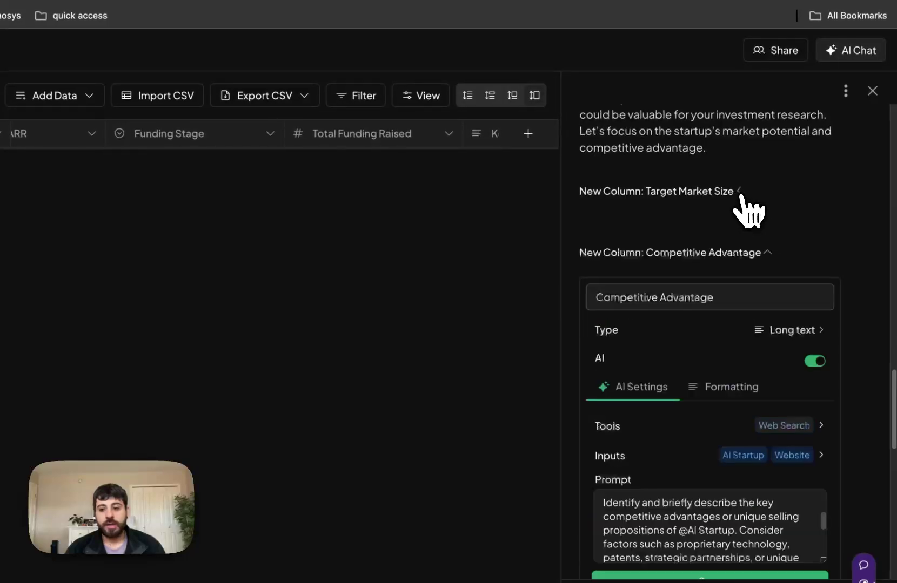
{"action": "scroll", "coordinate": [747, 210], "scroll_direction": "down", "scroll_amount": 2}
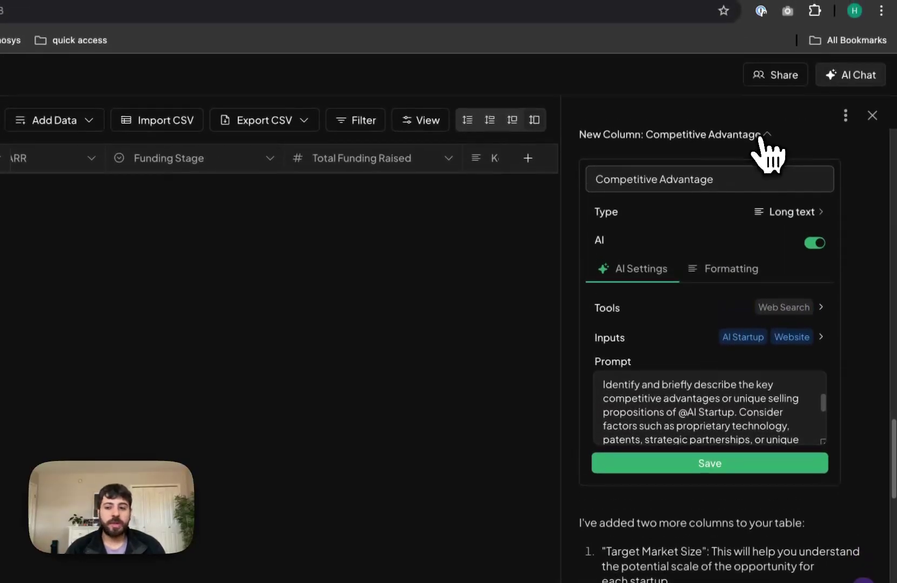
{"action": "left_click", "coordinate": [768, 111]}
Step: Review the chat's summary of the table structure and look across all the table's columns
{"action": "scroll", "coordinate": [767, 313], "scroll_direction": "down", "scroll_amount": 5}
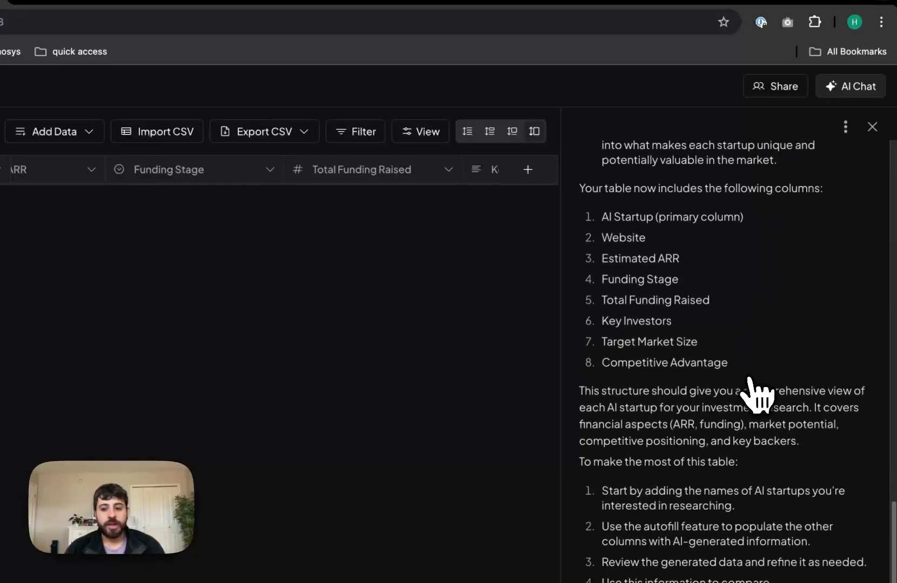
{"action": "scroll", "coordinate": [388, 192], "scroll_direction": "right", "scroll_amount": 5}
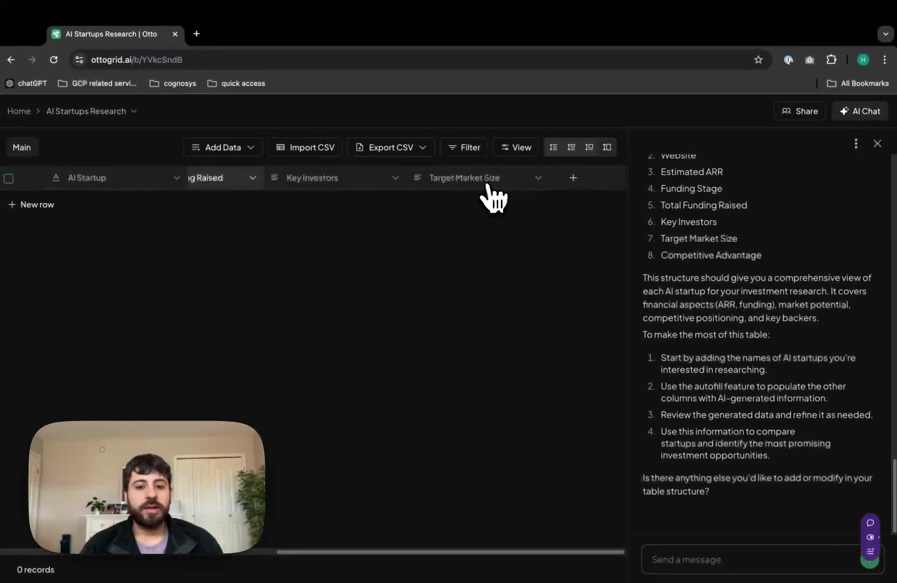
{"action": "scroll", "coordinate": [430, 205], "scroll_direction": "left", "scroll_amount": 5}
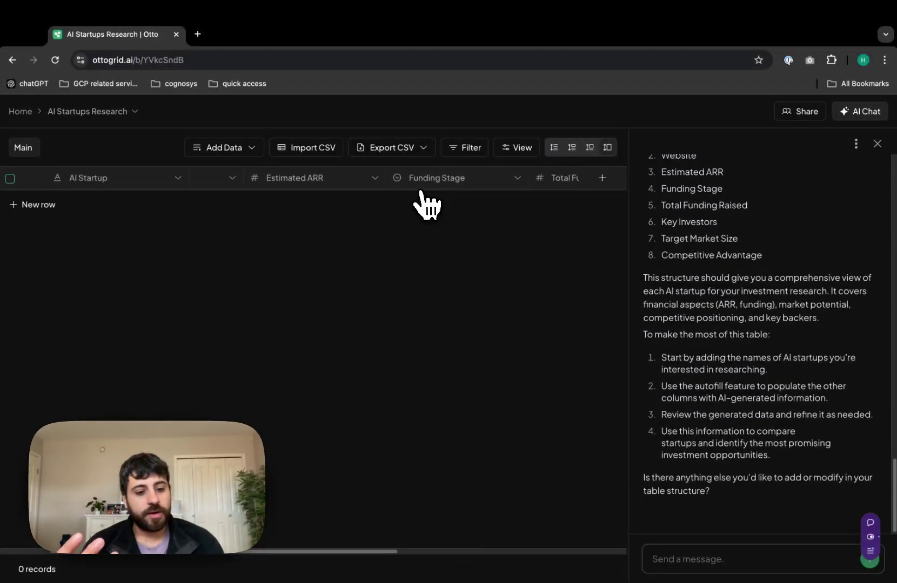
{"action": "scroll", "coordinate": [427, 204], "scroll_direction": "right", "scroll_amount": 5}
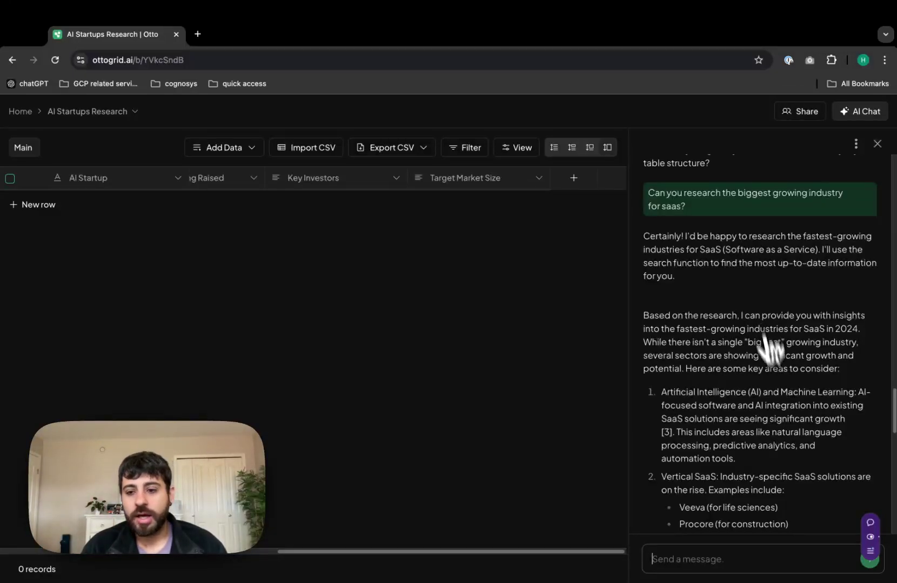
Step: Read the AI chat's answer about the fastest-growing industries for SaaS
{"action": "scroll", "coordinate": [744, 341], "scroll_direction": "down", "scroll_amount": 1}
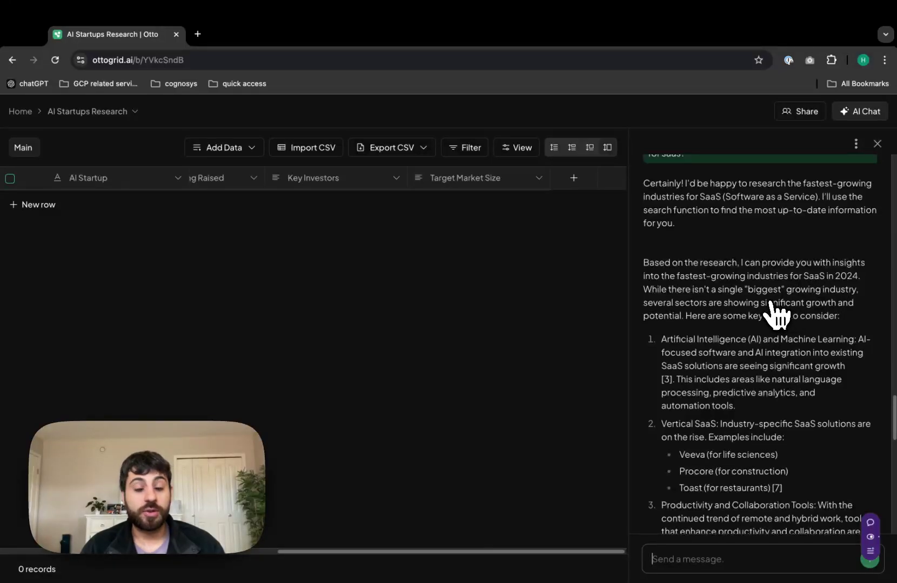
{"action": "scroll", "coordinate": [774, 308], "scroll_direction": "down", "scroll_amount": 1}
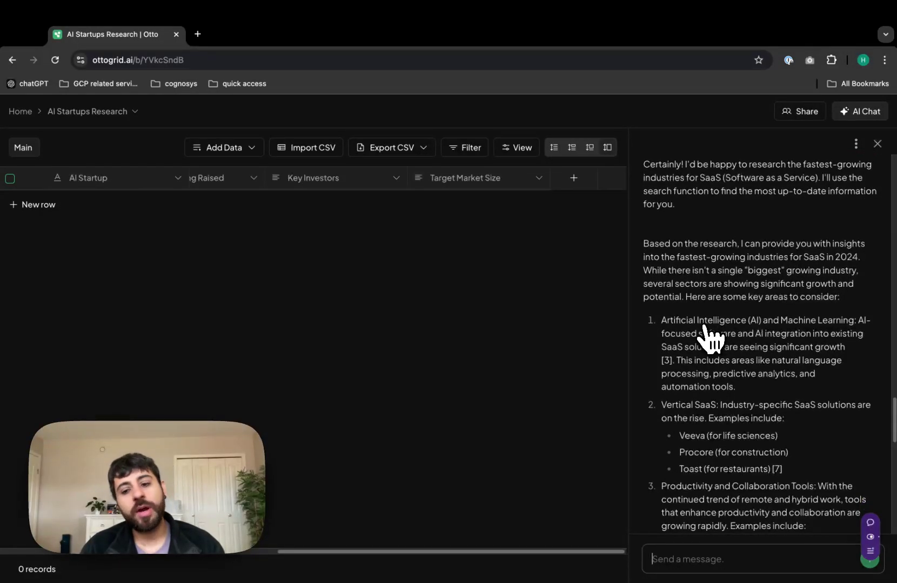
{"action": "scroll", "coordinate": [709, 338], "scroll_direction": "down", "scroll_amount": 1}
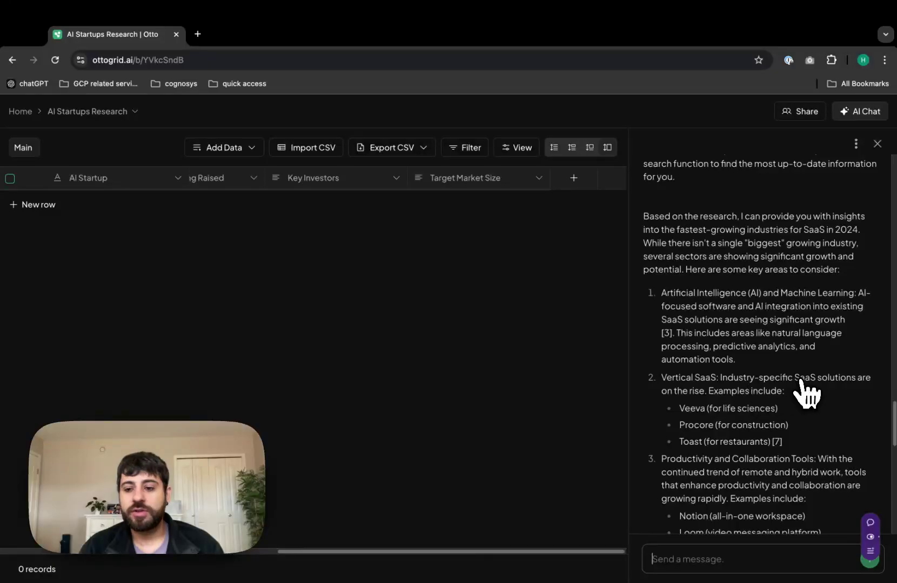
{"action": "scroll", "coordinate": [809, 397], "scroll_direction": "down", "scroll_amount": 1}
{"action": "scroll", "coordinate": [811, 397], "scroll_direction": "down", "scroll_amount": 2}
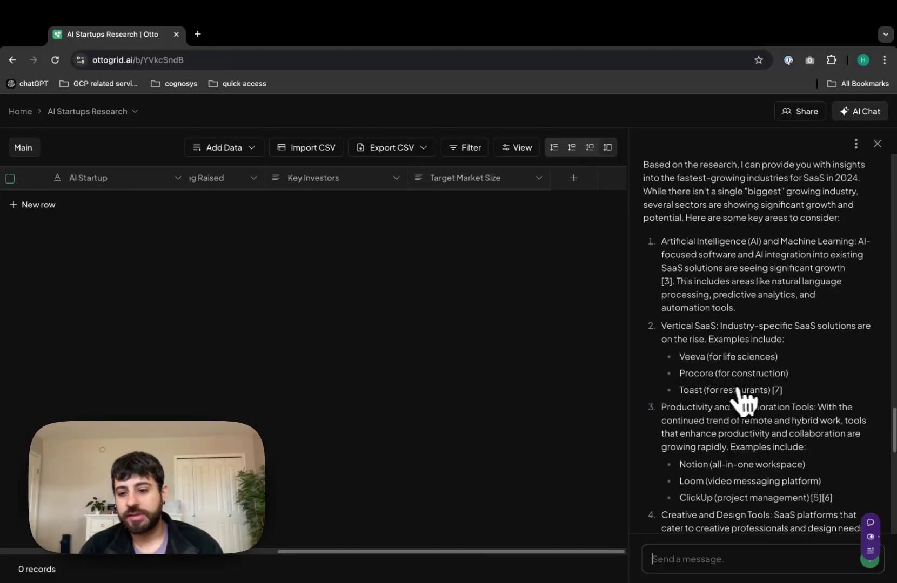
{"action": "scroll", "coordinate": [766, 406], "scroll_direction": "down", "scroll_amount": 1}
{"action": "scroll", "coordinate": [762, 405], "scroll_direction": "down", "scroll_amount": 3}
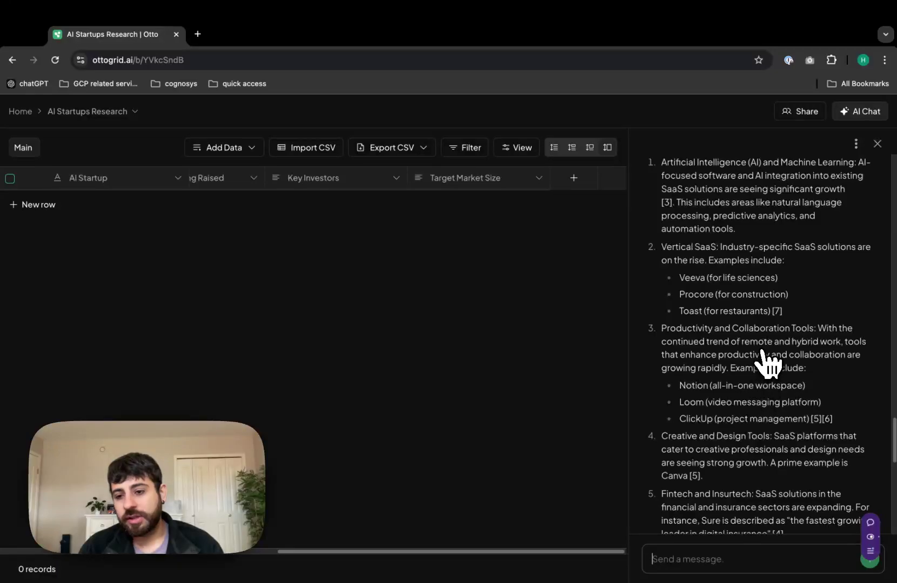
{"action": "scroll", "coordinate": [768, 362], "scroll_direction": "down", "scroll_amount": 3}
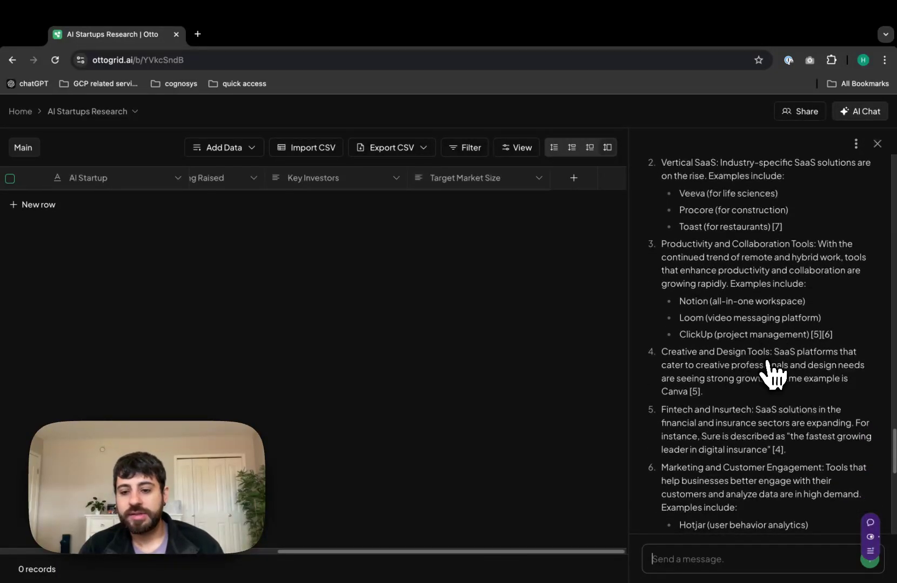
{"action": "scroll", "coordinate": [773, 372], "scroll_direction": "down", "scroll_amount": 6}
{"action": "scroll", "coordinate": [774, 373], "scroll_direction": "up", "scroll_amount": 5}
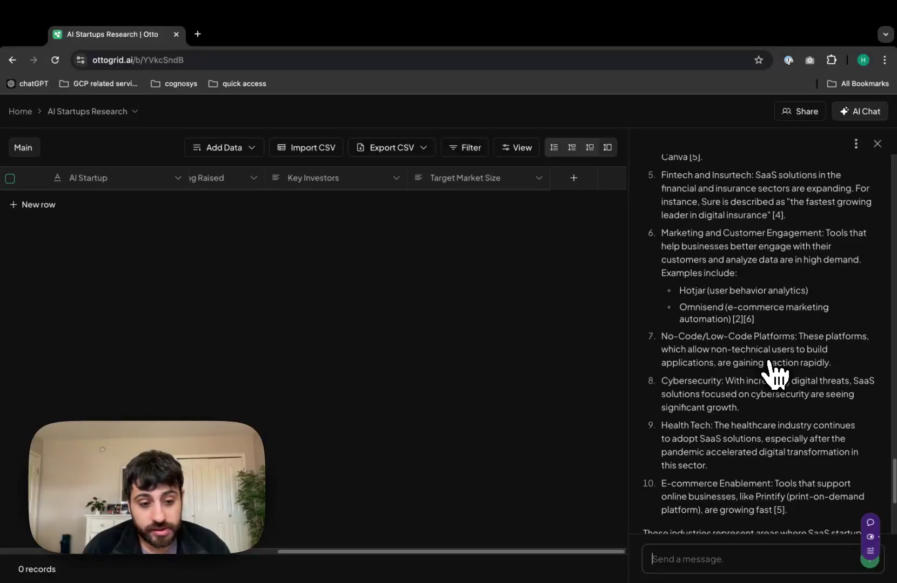
Step: Read the AI chat's answer about team-size trends among the most successful AI startups
{"action": "scroll", "coordinate": [799, 367], "scroll_direction": "up", "scroll_amount": 15}
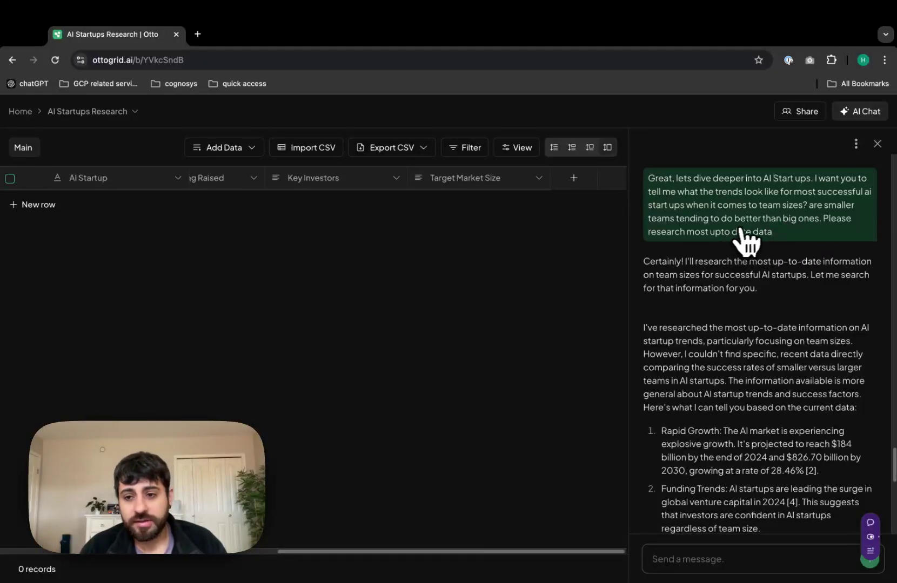
{"action": "scroll", "coordinate": [743, 302], "scroll_direction": "down", "scroll_amount": 2}
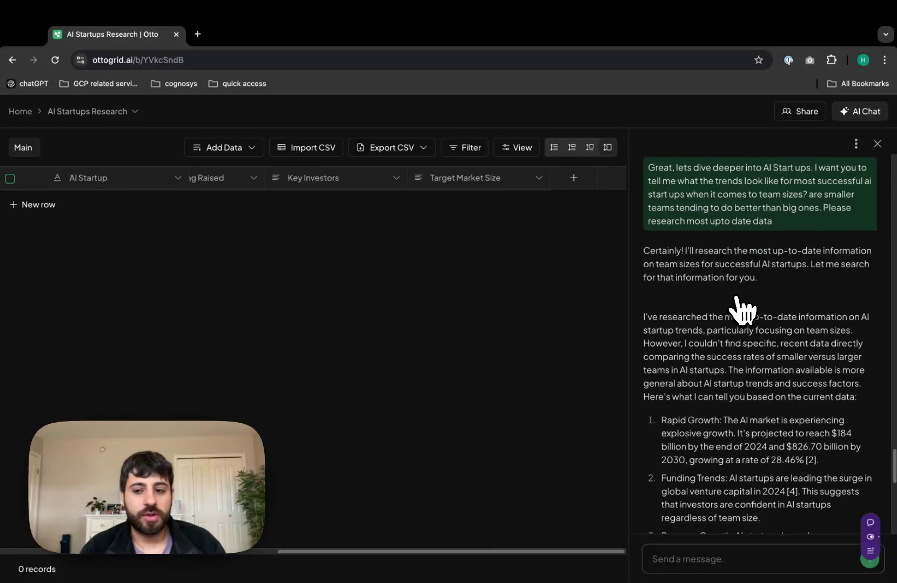
{"action": "scroll", "coordinate": [741, 308], "scroll_direction": "down", "scroll_amount": 6}
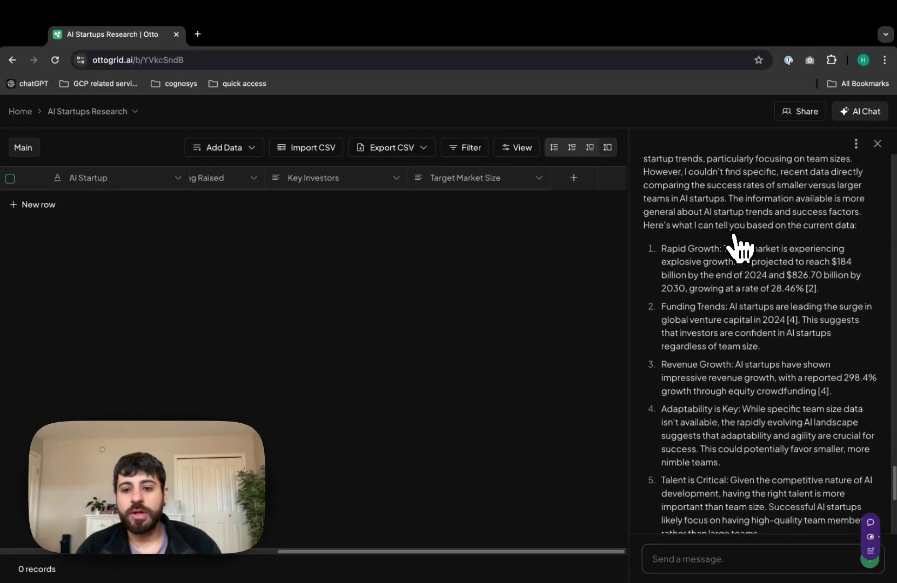
{"action": "scroll", "coordinate": [740, 246], "scroll_direction": "up", "scroll_amount": 1}
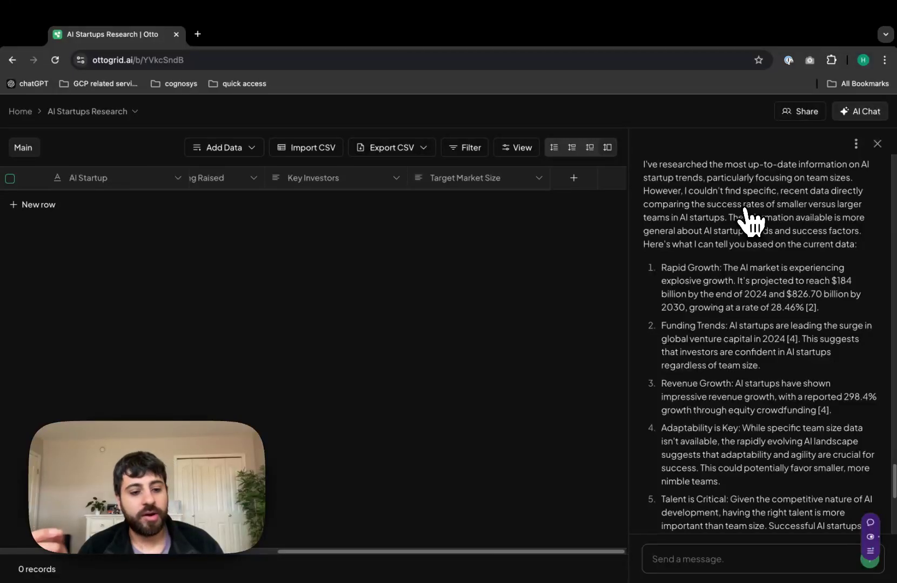
{"action": "scroll", "coordinate": [748, 220], "scroll_direction": "down", "scroll_amount": 1}
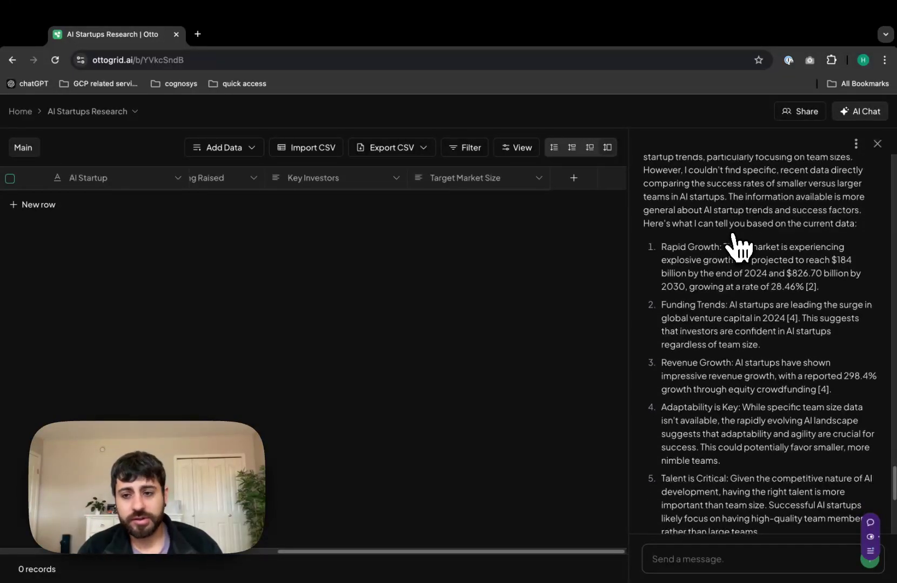
{"action": "scroll", "coordinate": [737, 247], "scroll_direction": "down", "scroll_amount": 3}
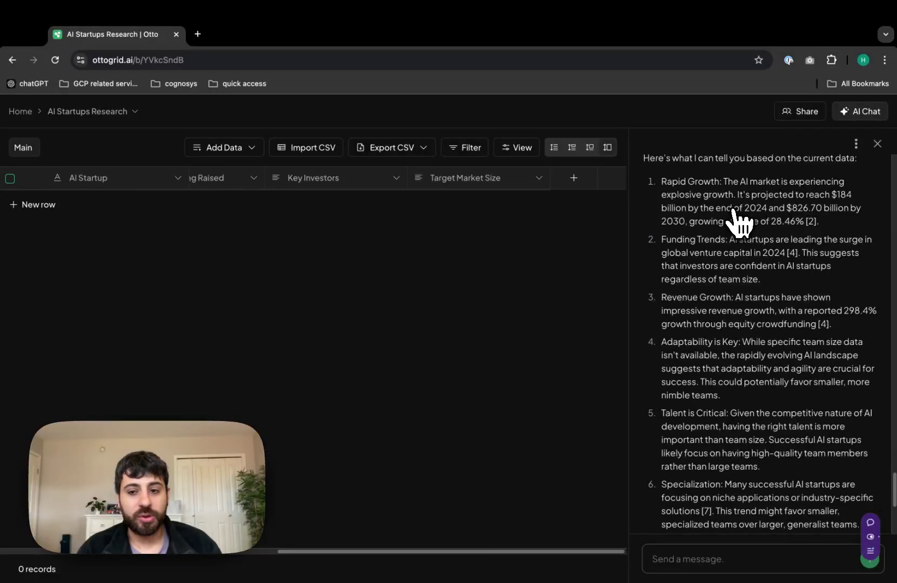
{"action": "scroll", "coordinate": [737, 221], "scroll_direction": "down", "scroll_amount": 1}
{"action": "scroll", "coordinate": [741, 235], "scroll_direction": "down", "scroll_amount": 1}
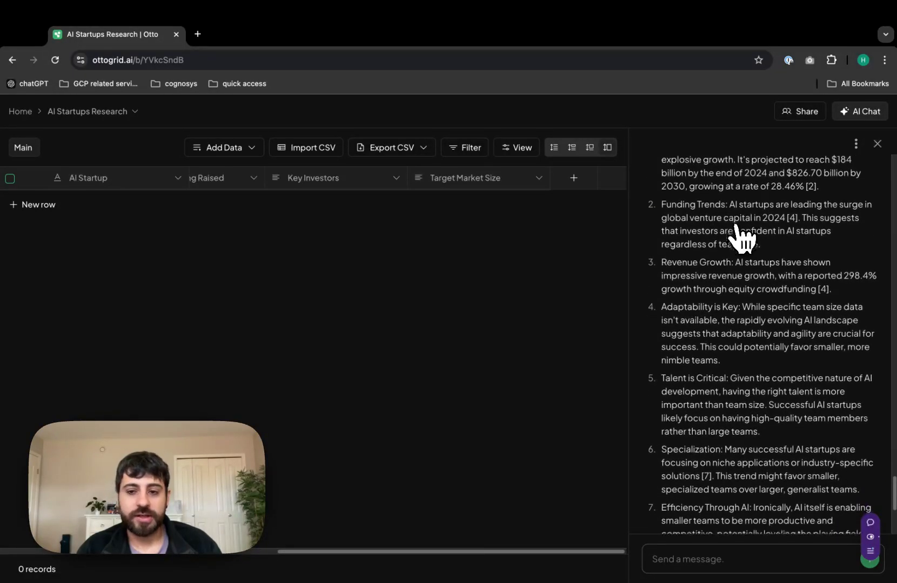
{"action": "scroll", "coordinate": [737, 278], "scroll_direction": "down", "scroll_amount": 1}
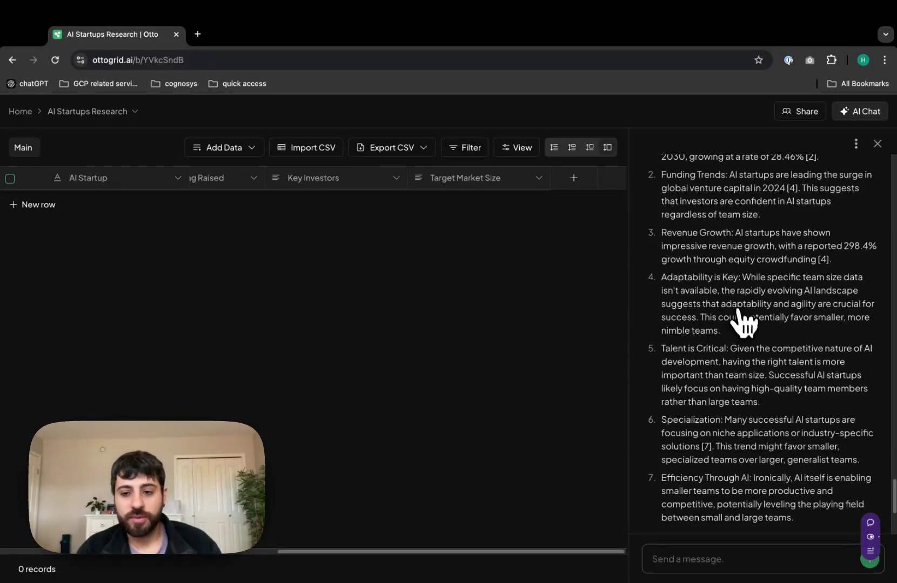
{"action": "scroll", "coordinate": [743, 322], "scroll_direction": "down", "scroll_amount": 1}
{"action": "scroll", "coordinate": [745, 327], "scroll_direction": "down", "scroll_amount": 4}
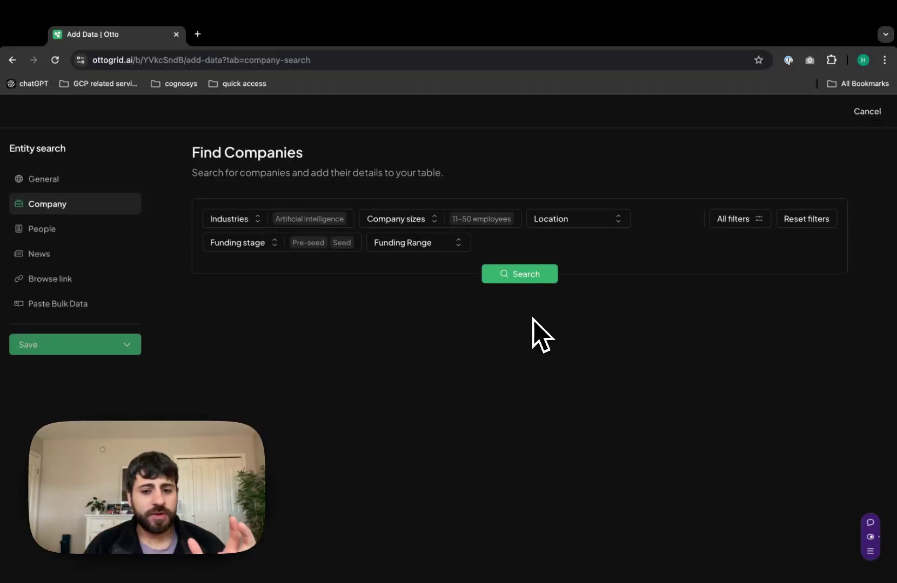
Step: Search for companies with the set filters and save only TENYX and Scribenote to the table without running the rows
{"action": "left_click", "coordinate": [539, 280]}
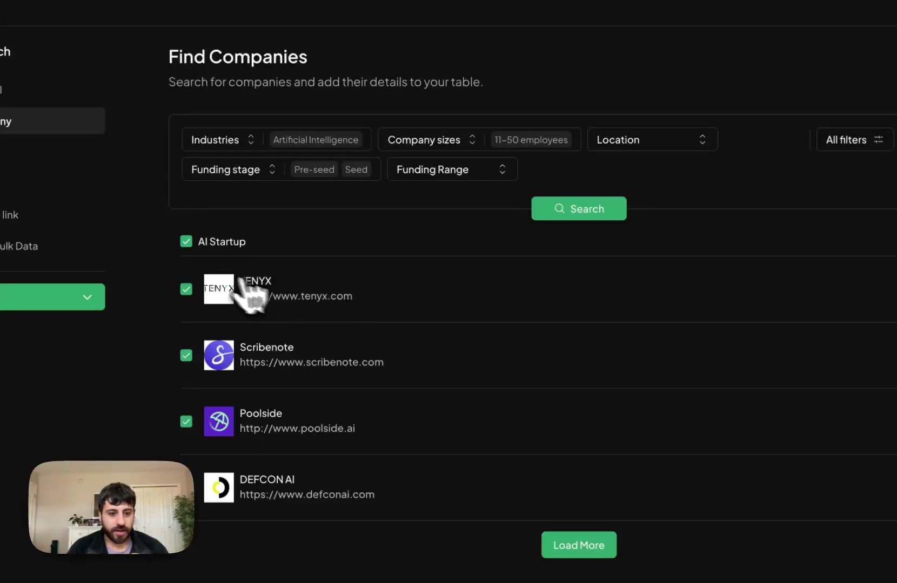
{"action": "left_click", "coordinate": [189, 246]}
{"action": "left_click", "coordinate": [186, 290]}
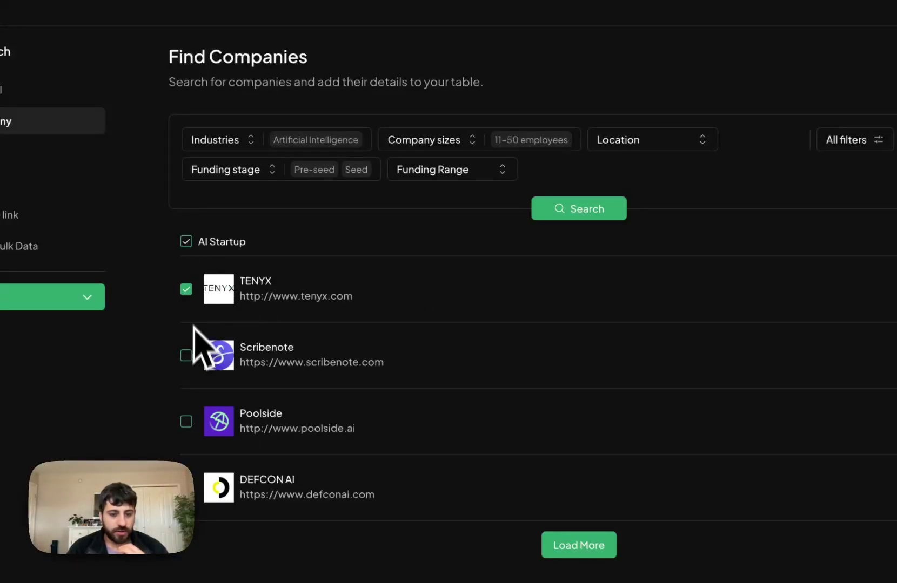
{"action": "left_click", "coordinate": [186, 355]}
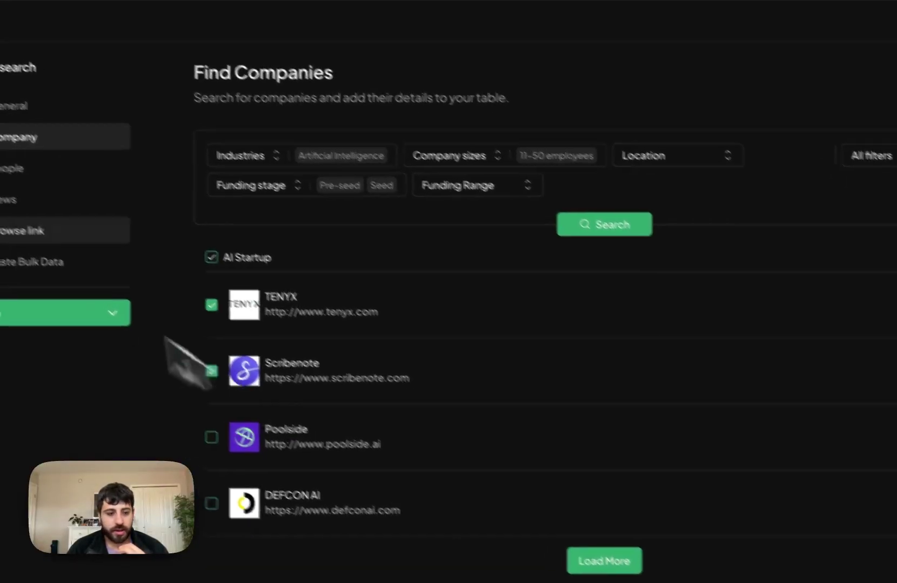
{"action": "left_click", "coordinate": [27, 290]}
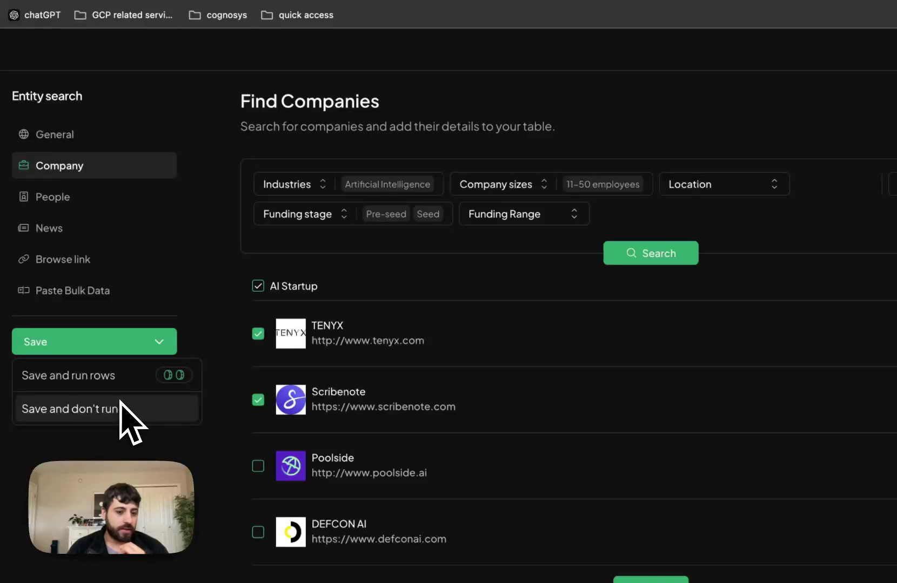
{"action": "left_click", "coordinate": [123, 410]}
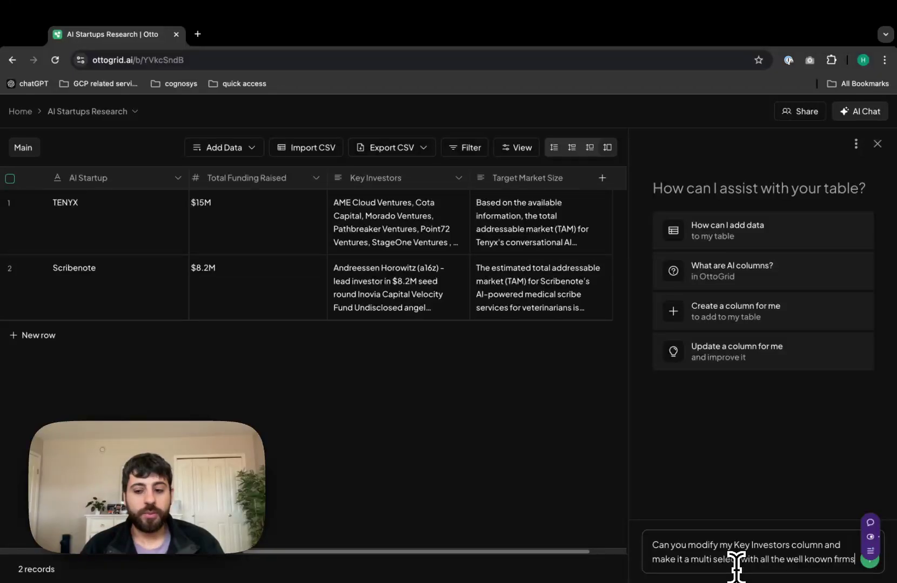
Step: Ask the AI chat to make the Key Investors column a multi select with all the well known firms, and review the column's options
{"action": "key", "text": "Return"}
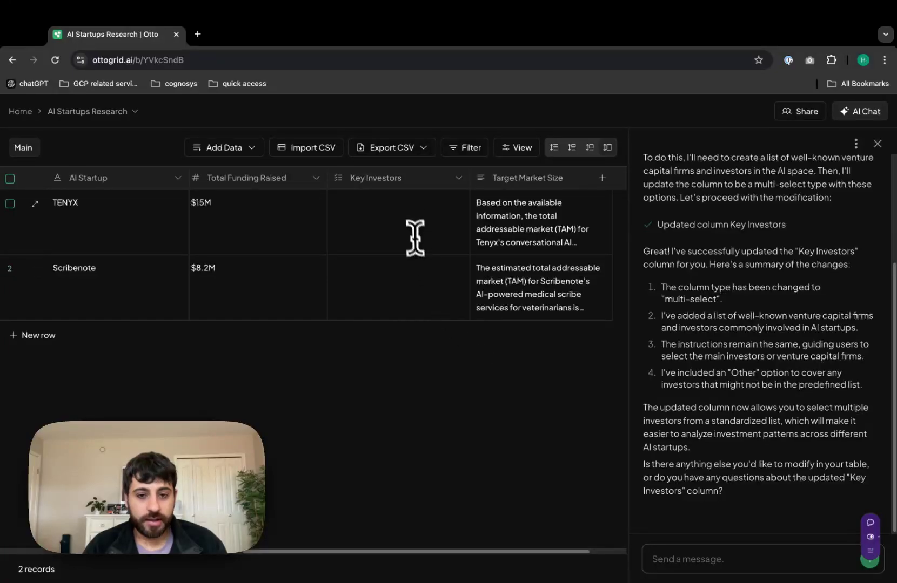
{"action": "left_click", "coordinate": [400, 183]}
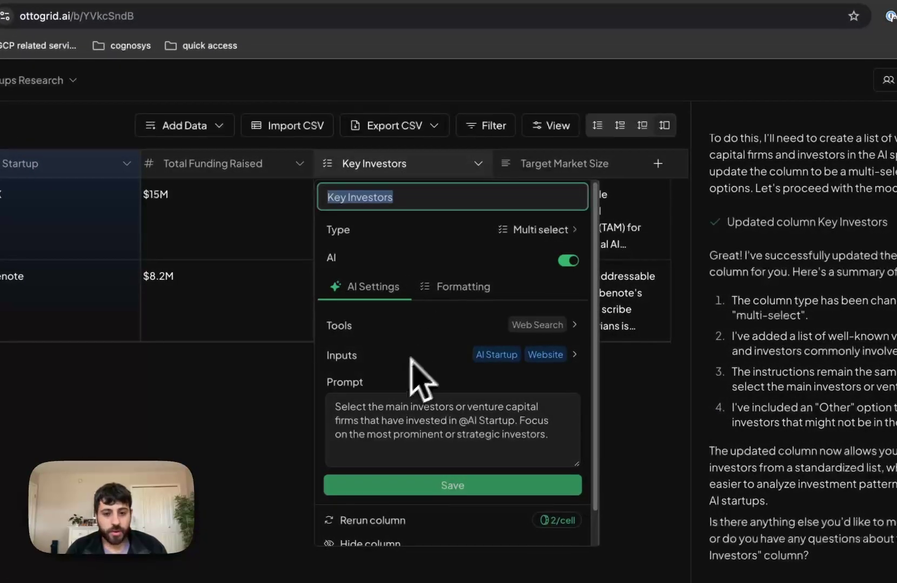
{"action": "left_click", "coordinate": [462, 288]}
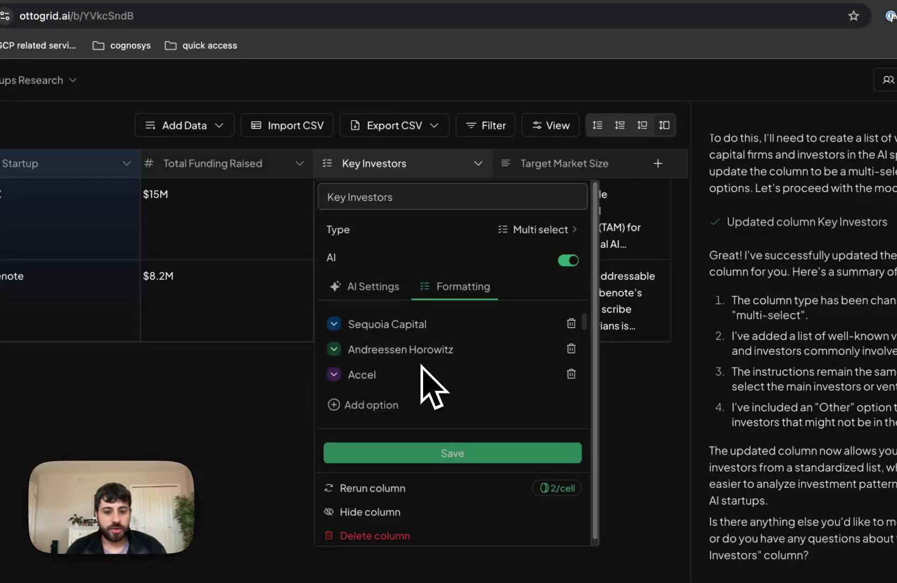
{"action": "scroll", "coordinate": [421, 365], "scroll_direction": "down", "scroll_amount": 3}
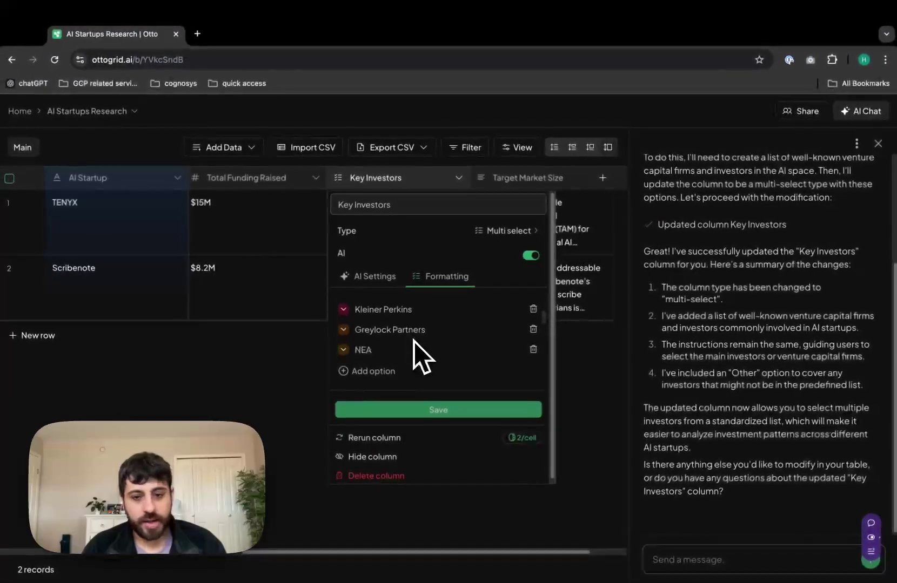
{"action": "scroll", "coordinate": [414, 342], "scroll_direction": "down", "scroll_amount": 5}
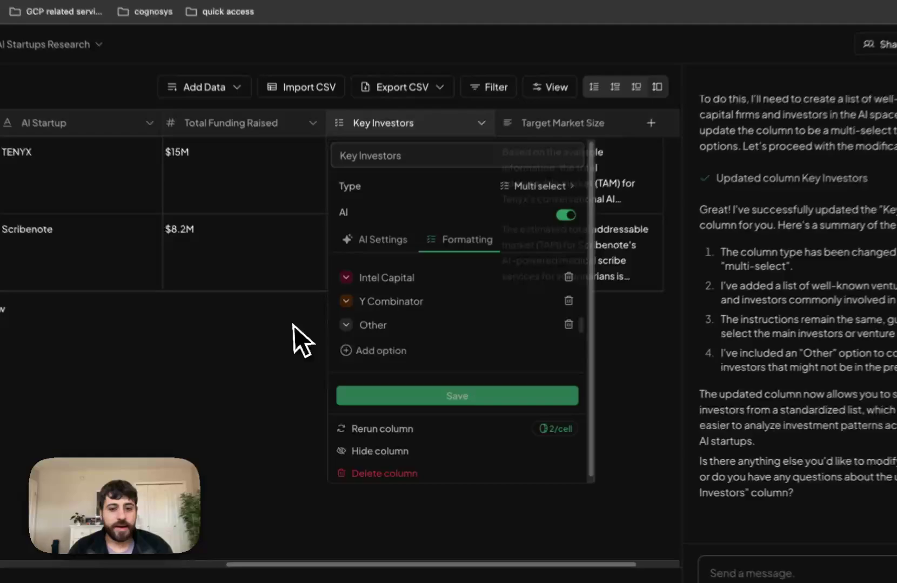
{"action": "left_click", "coordinate": [308, 361]}
Step: Run the Key Investors cells for the TENYX and Scribenote rows
{"action": "left_click_drag", "start_coordinate": [351, 238], "coordinate": [357, 322]}
{"action": "left_click", "coordinate": [502, 549]}
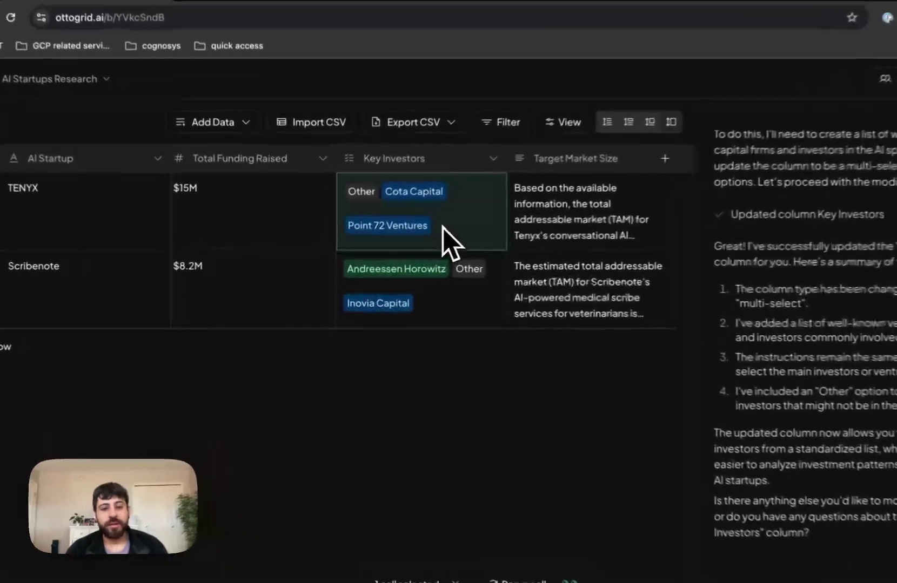
Step: Examine the details and sources of TENYX's Key Investors cell and the Key Investors column settings, then close them
{"action": "left_click", "coordinate": [411, 238]}
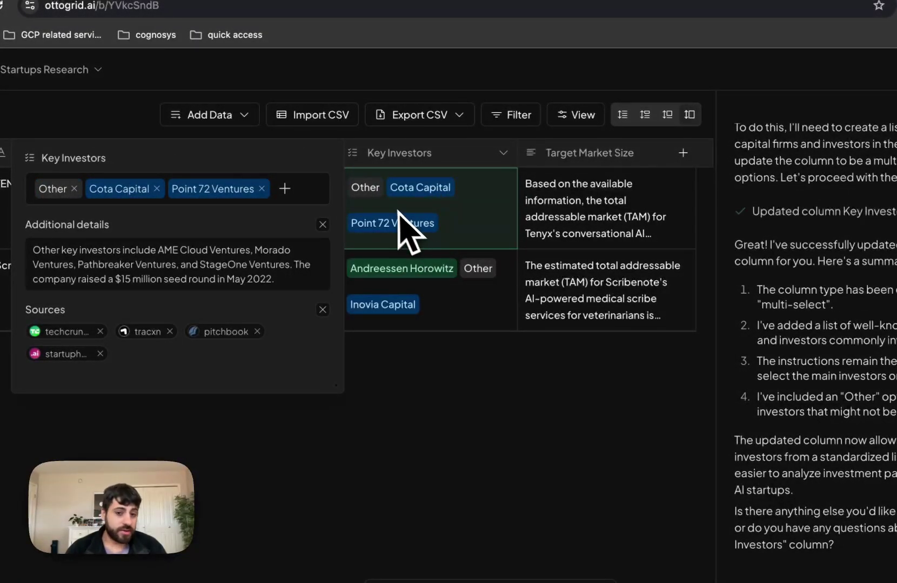
{"action": "left_click", "coordinate": [403, 154]}
{"action": "left_click", "coordinate": [402, 154]}
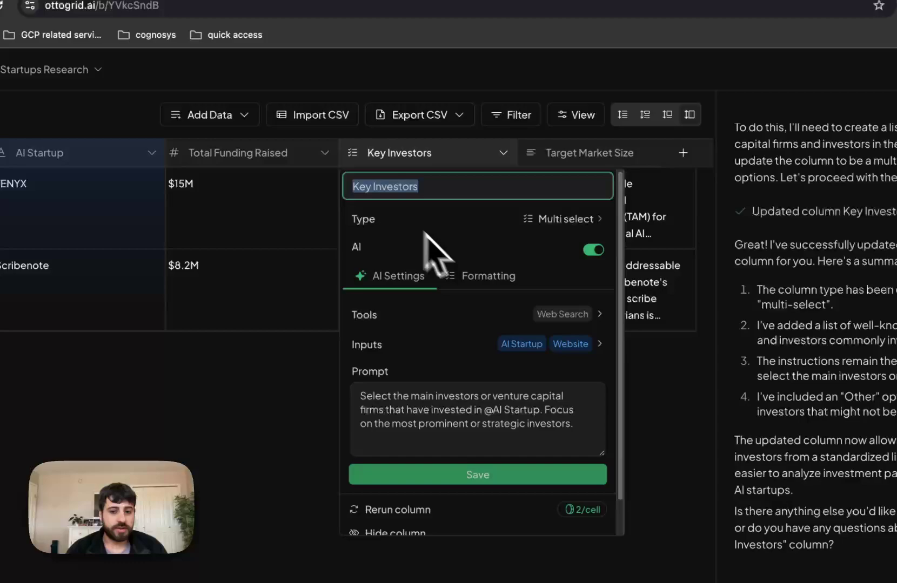
{"action": "left_click", "coordinate": [322, 370]}
{"action": "left_click", "coordinate": [455, 317]}
{"action": "left_click", "coordinate": [521, 370]}
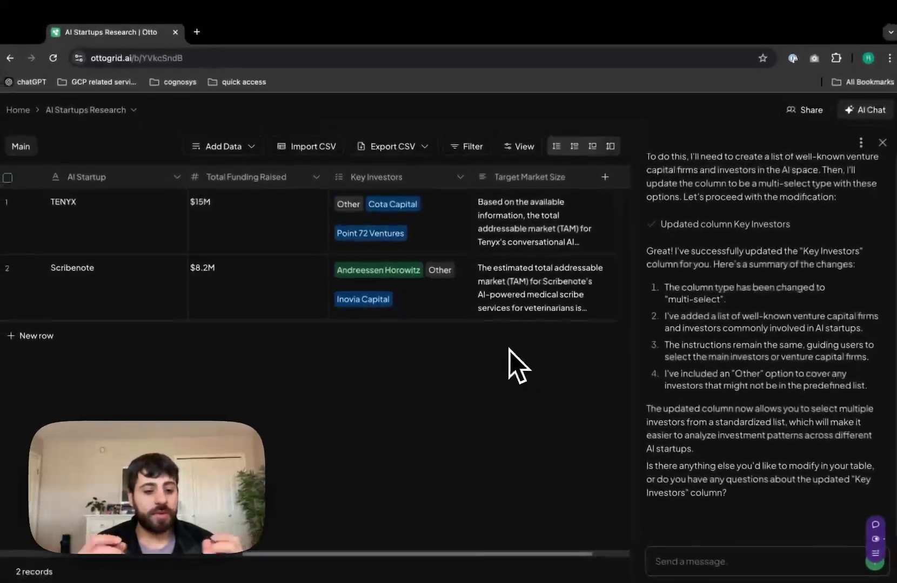